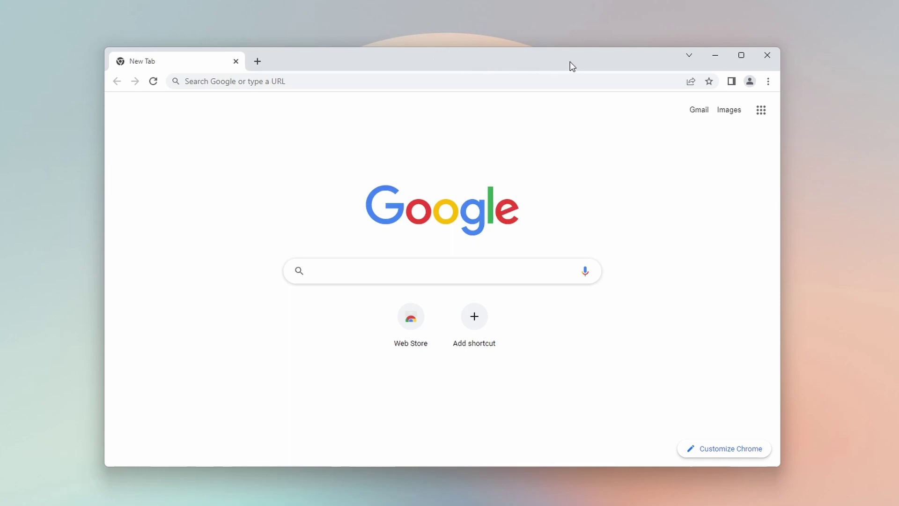
Minimize the browser, bring up File Explorer at This PC and move its window around to examine the title bar's backdrop effect.
{"action": "left_click", "coordinate": [720, 56]}
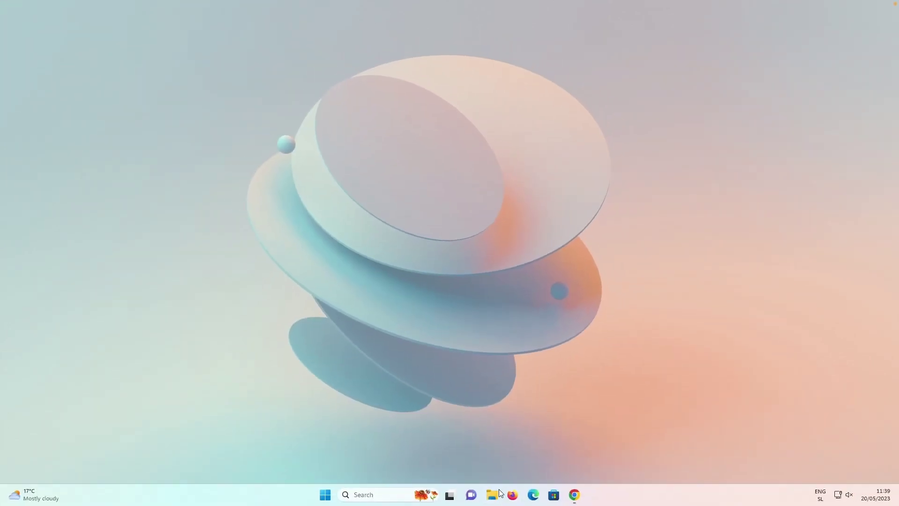
{"action": "left_click", "coordinate": [496, 492]}
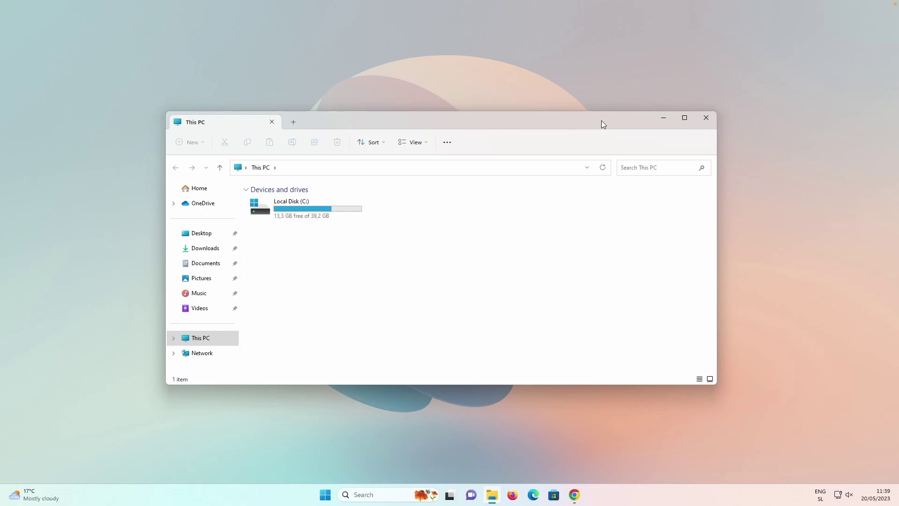
{"action": "left_click_drag", "start_coordinate": [492, 114], "coordinate": [467, 279]}
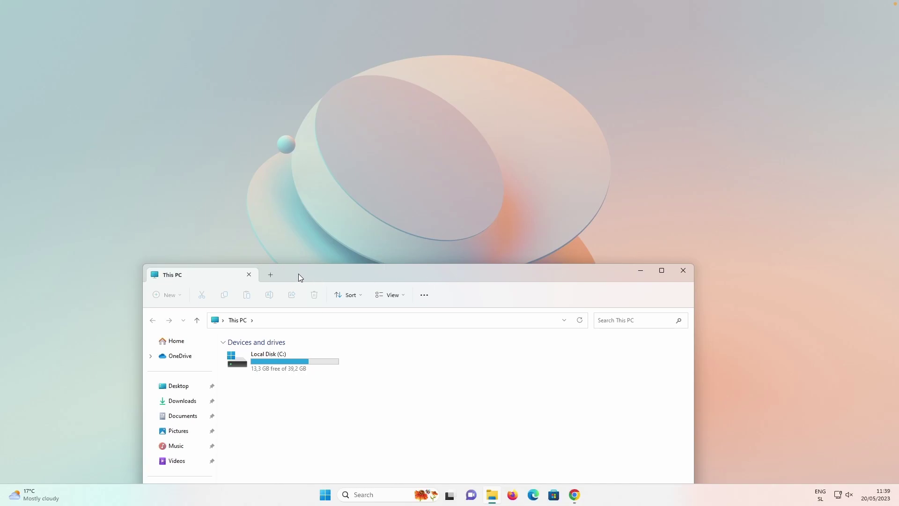
{"action": "left_click_drag", "start_coordinate": [414, 255], "coordinate": [435, 155]}
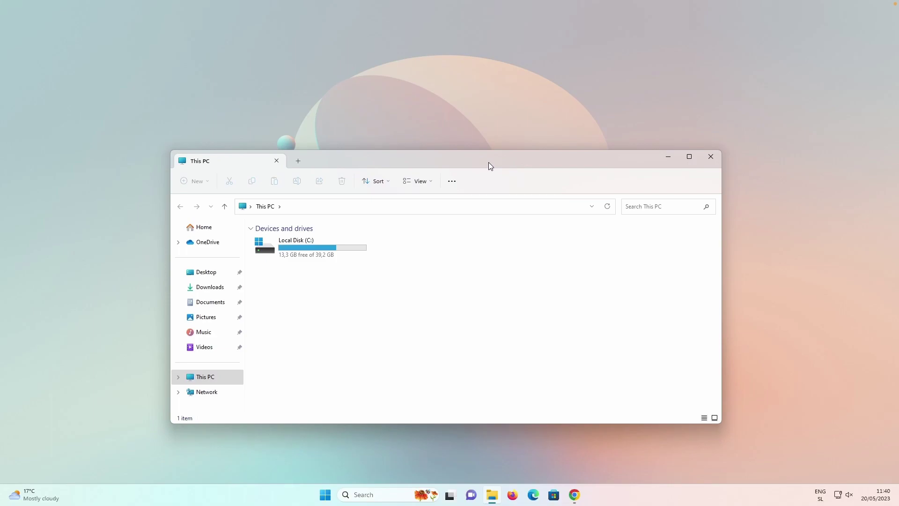
Search Google in Chrome for "google chrome canary", dismiss the cookie consent and download Chrome Canary from its official page.
{"action": "left_click", "coordinate": [574, 494]}
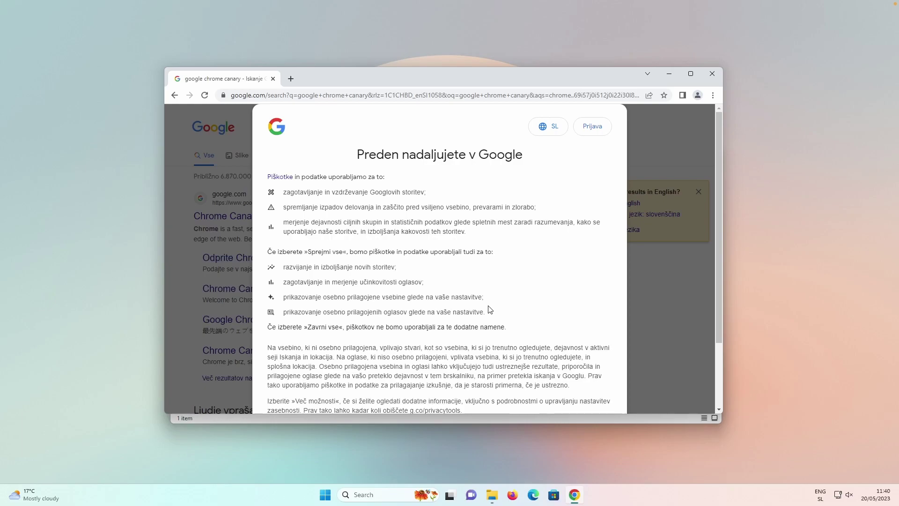
{"action": "scroll", "coordinate": [486, 300], "scroll_direction": "down", "scroll_amount": 5}
{"action": "left_click", "coordinate": [485, 355]}
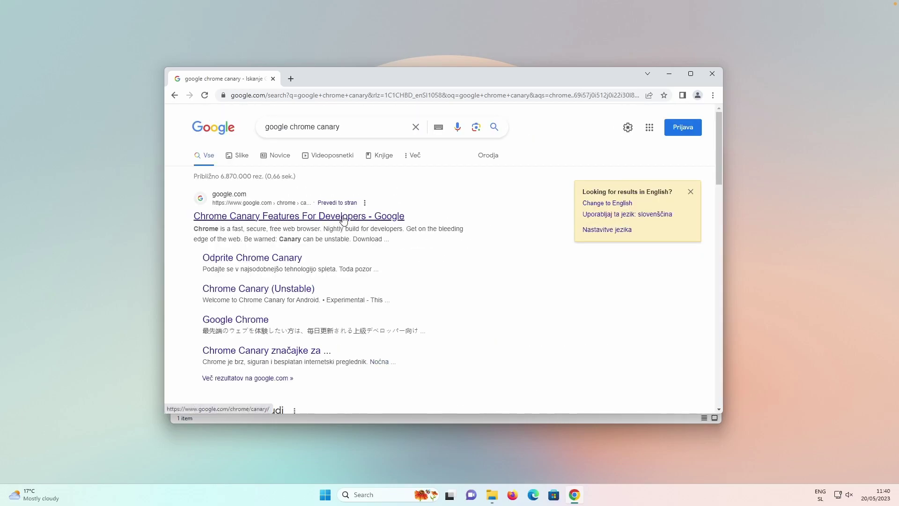
{"action": "left_click", "coordinate": [344, 217]}
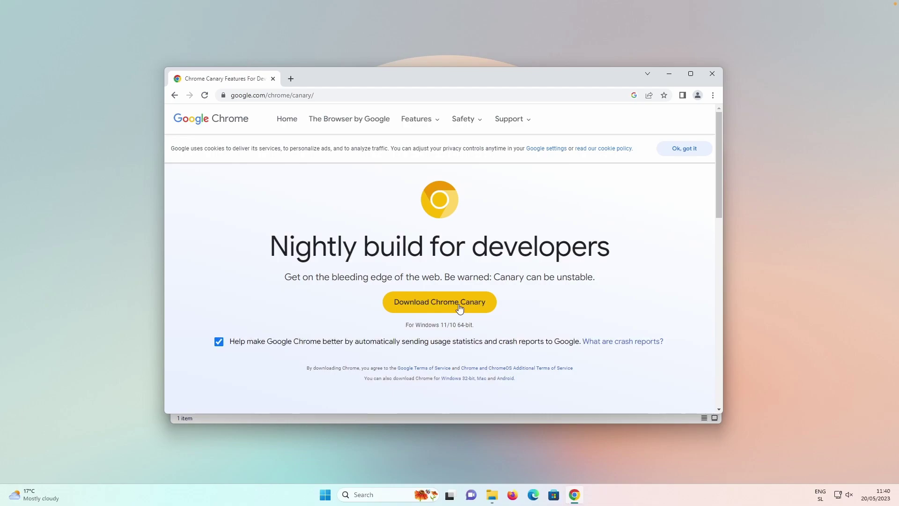
{"action": "left_click", "coordinate": [459, 303]}
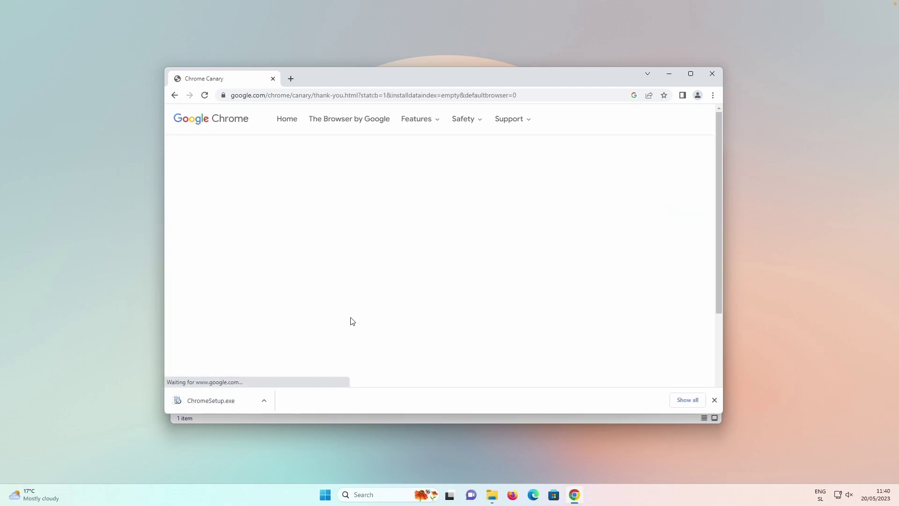
Run the downloaded ChromeSetup.exe, minimize regular Chrome and start Chrome Canary without signing in.
{"action": "left_click", "coordinate": [235, 401]}
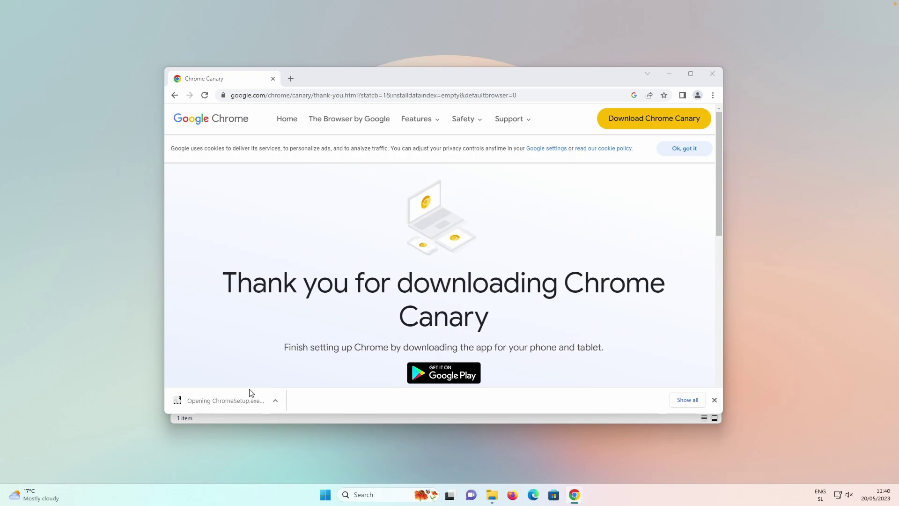
{"action": "left_click", "coordinate": [669, 74]}
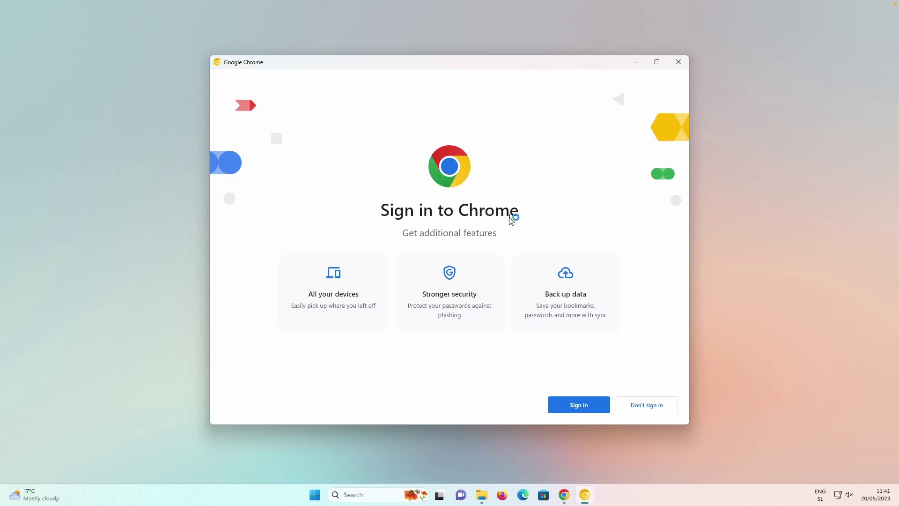
{"action": "left_click", "coordinate": [645, 404]}
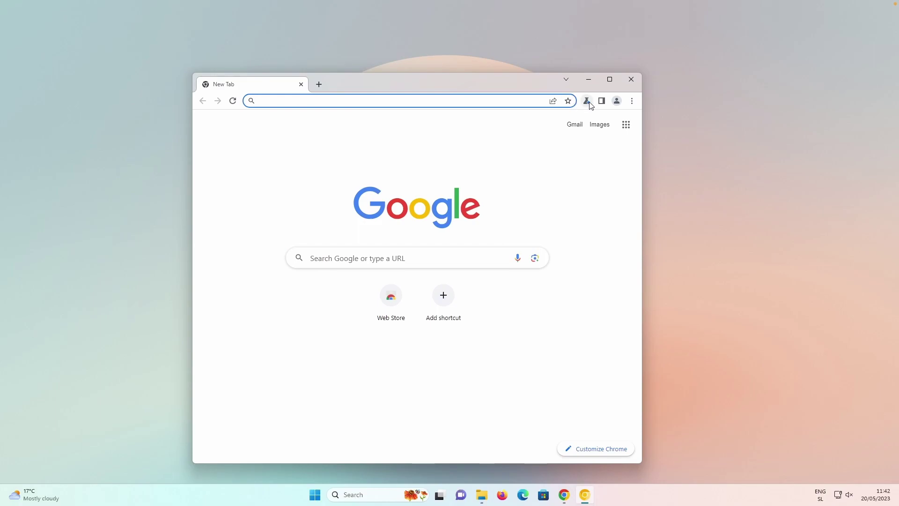
Set the Chrome Refresh 2023, Tab Scrolling and Thumbnail tab strip for tablet mode experiments to Enabled and relaunch the browser.
{"action": "left_click", "coordinate": [588, 102]}
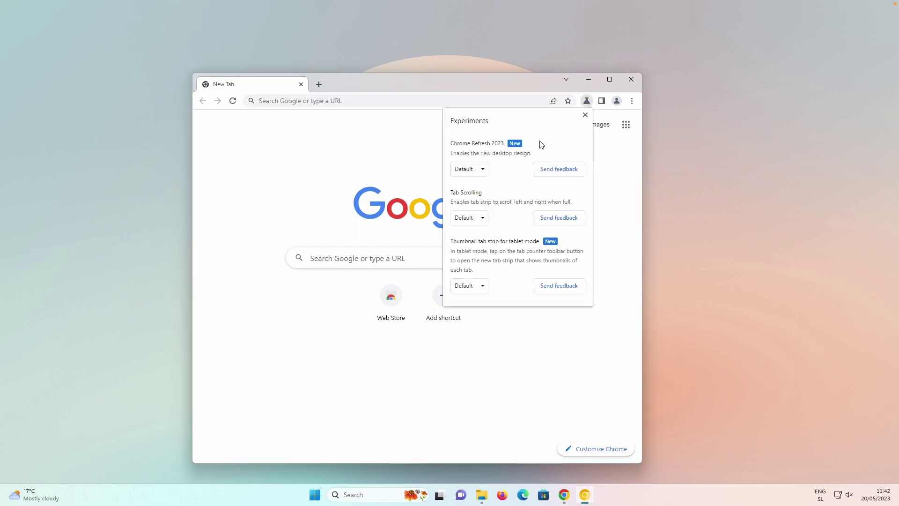
{"action": "left_click", "coordinate": [475, 169]}
{"action": "left_click", "coordinate": [473, 195]}
{"action": "left_click", "coordinate": [476, 218]}
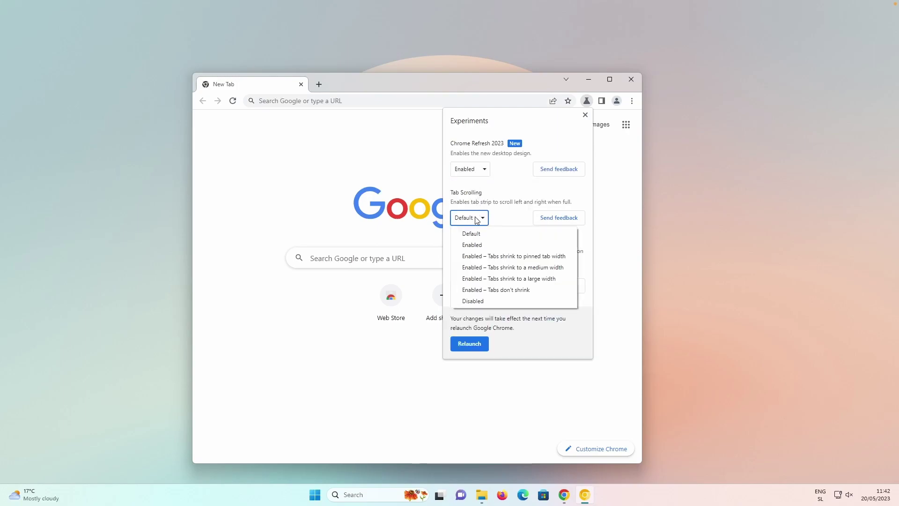
{"action": "left_click", "coordinate": [475, 245]}
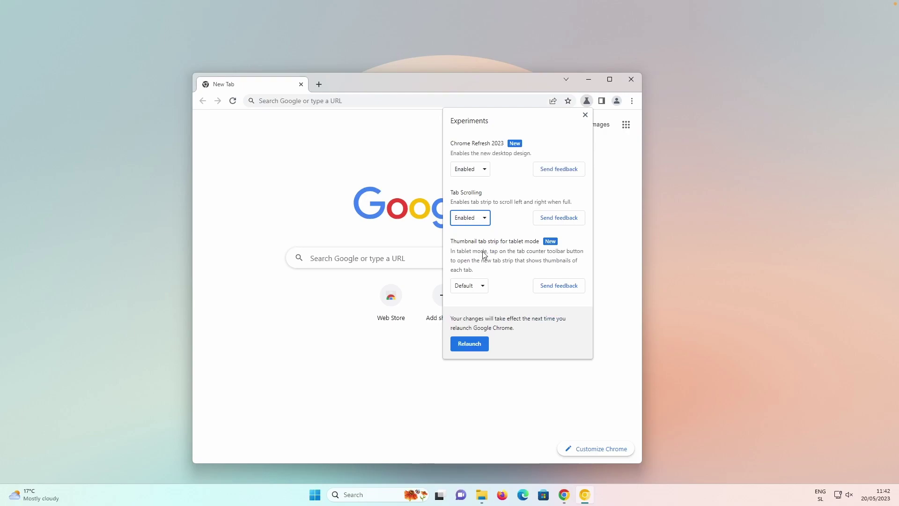
{"action": "left_click", "coordinate": [479, 286]}
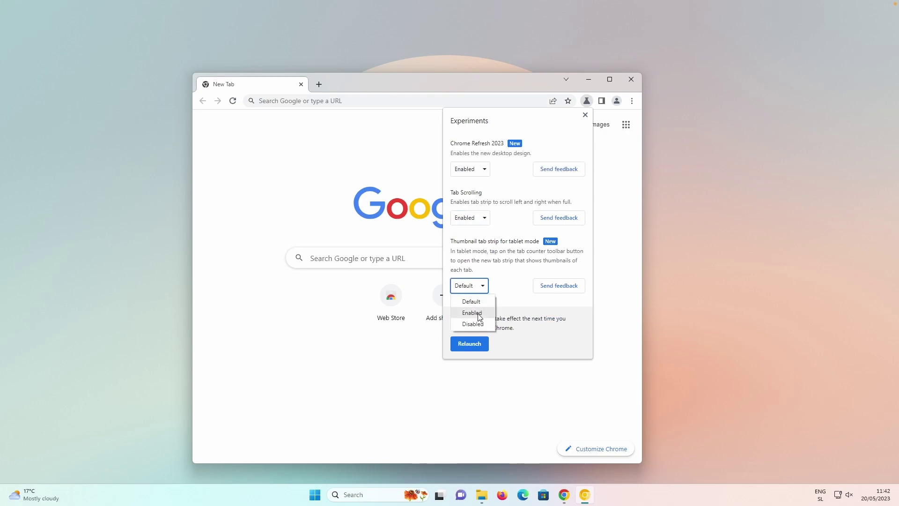
{"action": "left_click", "coordinate": [479, 313]}
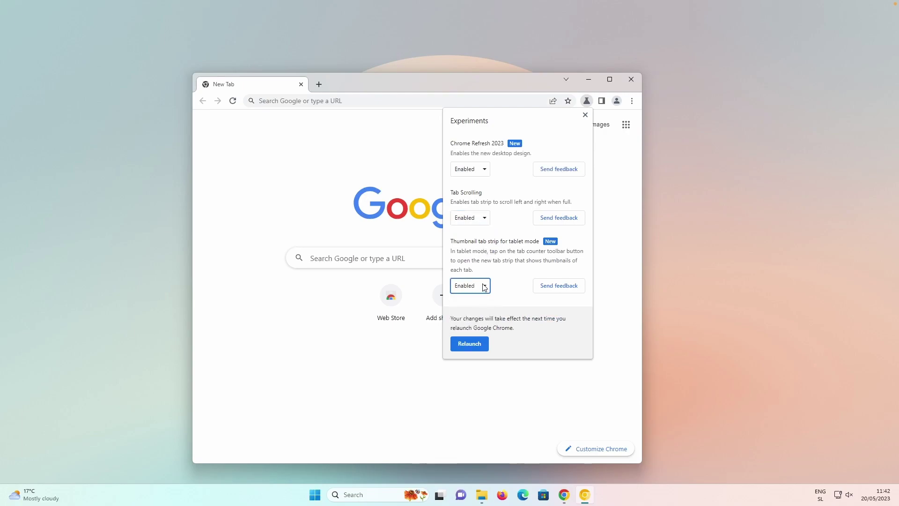
{"action": "left_click", "coordinate": [470, 344]}
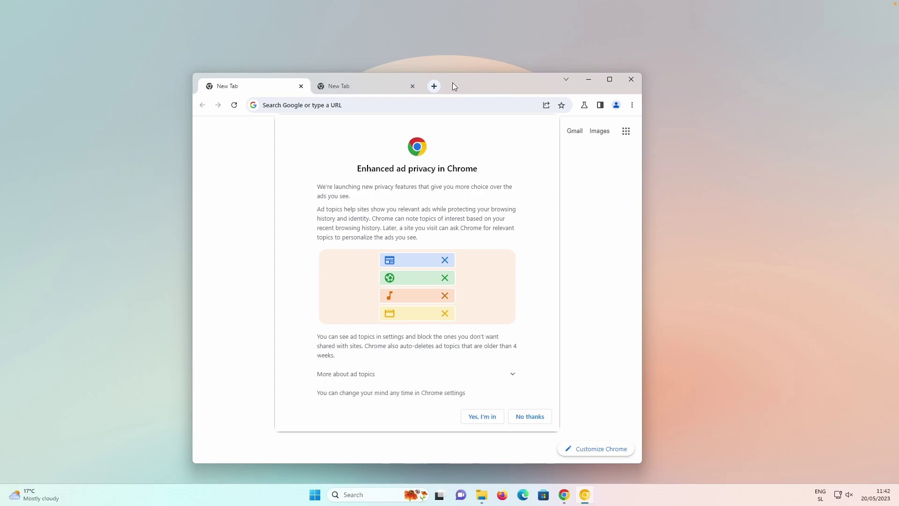
Decline ad topics in the Enhanced ad privacy notice, dismiss the notice and close the second New Tab.
{"action": "left_click", "coordinate": [528, 415]}
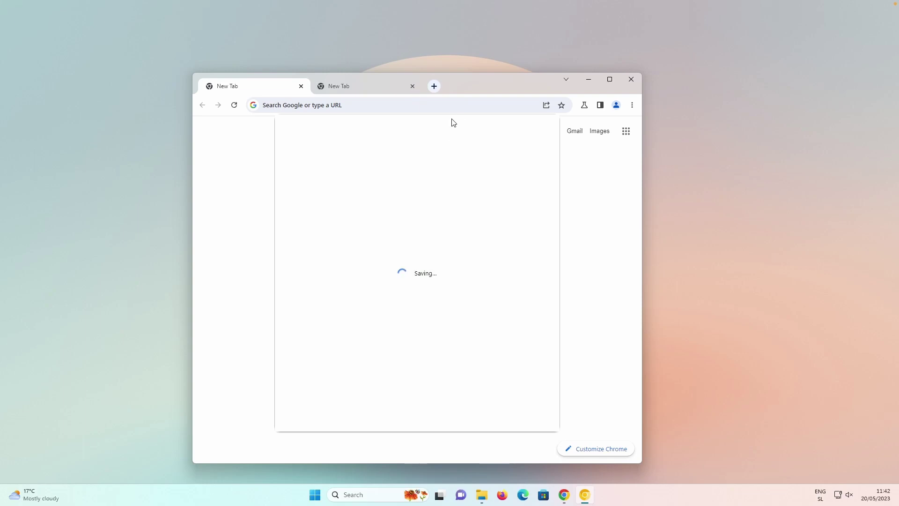
{"action": "left_click", "coordinate": [510, 418]}
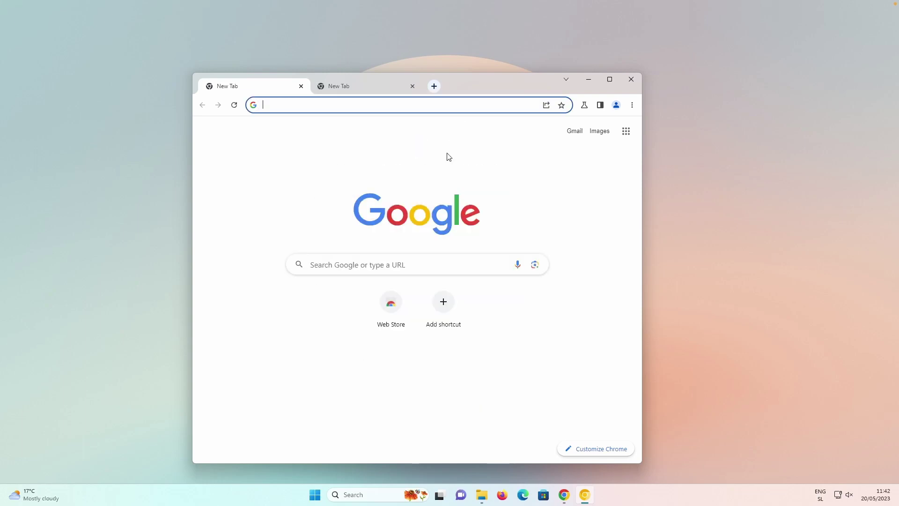
{"action": "left_click", "coordinate": [412, 85]}
Place the Chrome Canary window beside regular Chrome to compare their title bars, and close regular Chrome.
{"action": "left_click_drag", "start_coordinate": [454, 82], "coordinate": [495, 83]}
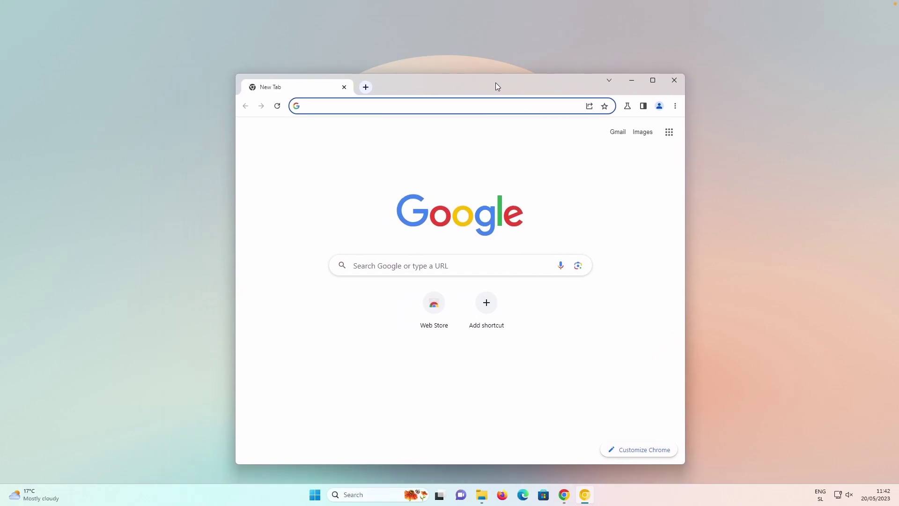
{"action": "left_click_drag", "start_coordinate": [484, 85], "coordinate": [289, 73]}
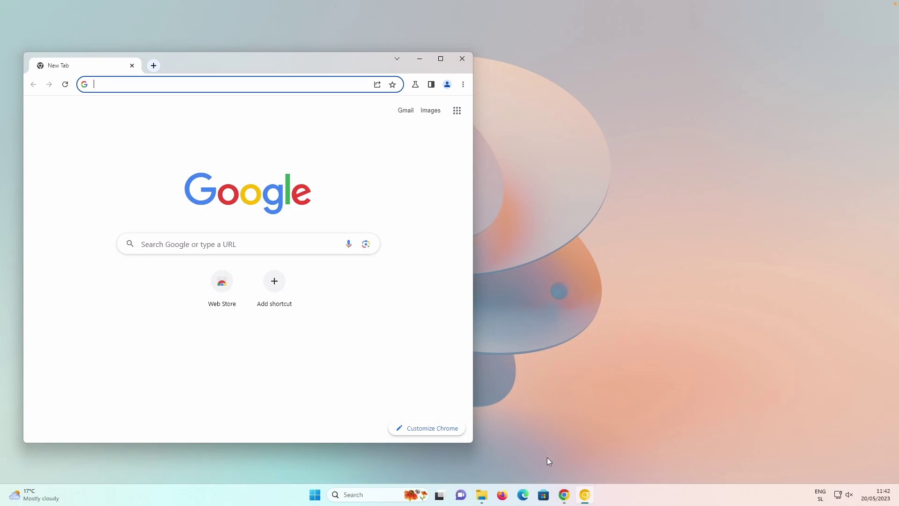
{"action": "left_click", "coordinate": [564, 494]}
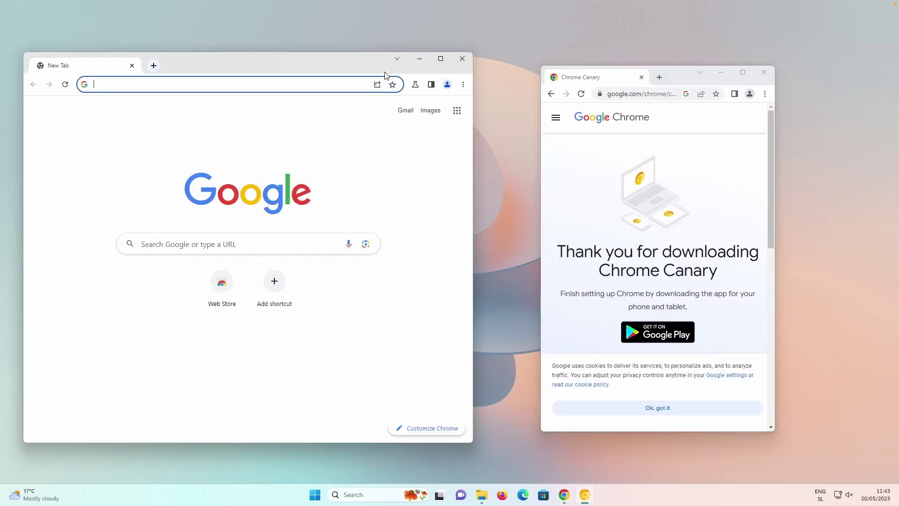
{"action": "left_click_drag", "start_coordinate": [372, 67], "coordinate": [360, 72]}
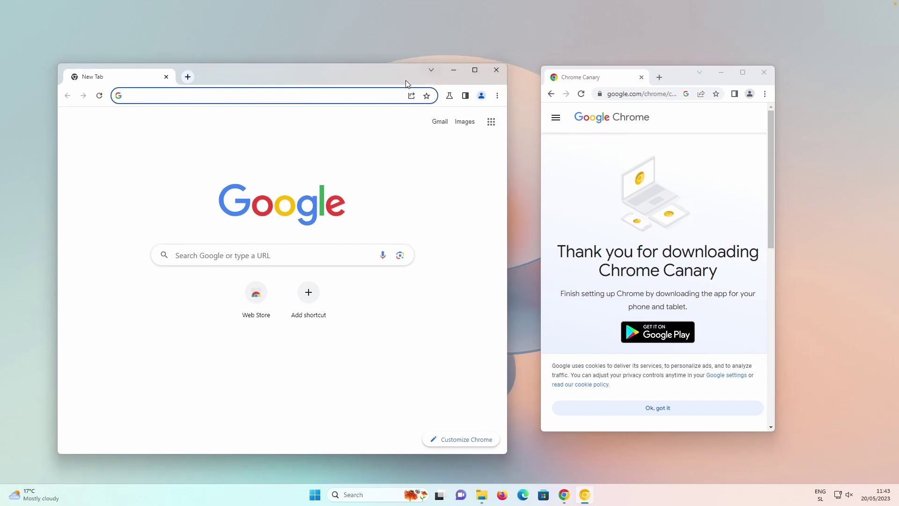
{"action": "left_click_drag", "start_coordinate": [298, 74], "coordinate": [273, 69]}
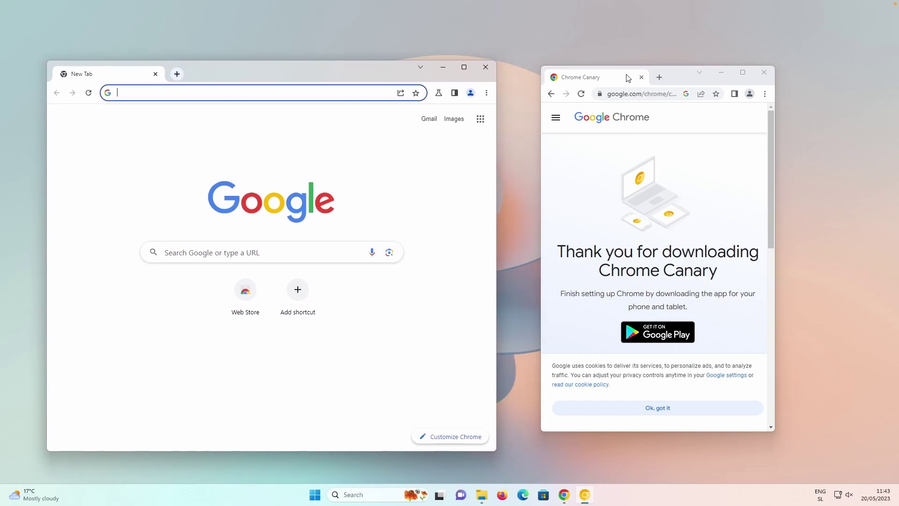
{"action": "left_click", "coordinate": [676, 75]}
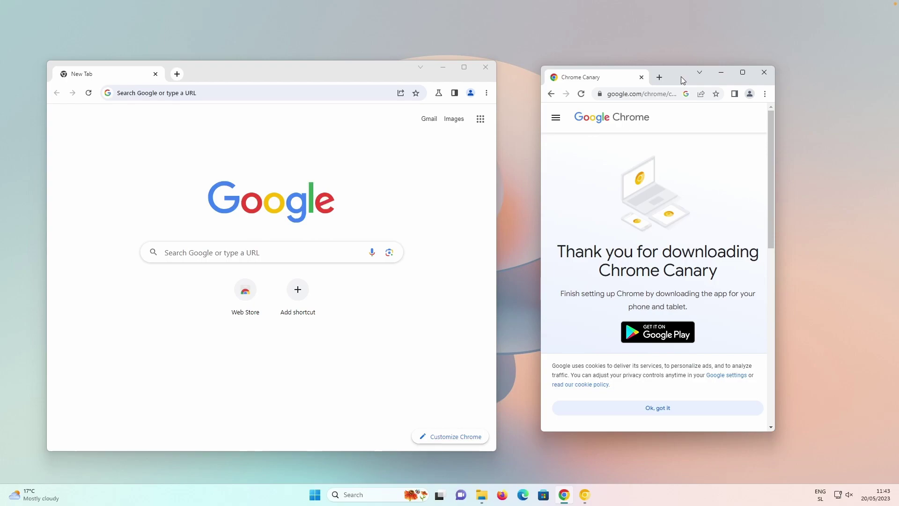
{"action": "left_click", "coordinate": [325, 74]}
{"action": "left_click", "coordinate": [764, 72]}
{"action": "left_click_drag", "start_coordinate": [386, 73], "coordinate": [544, 66]}
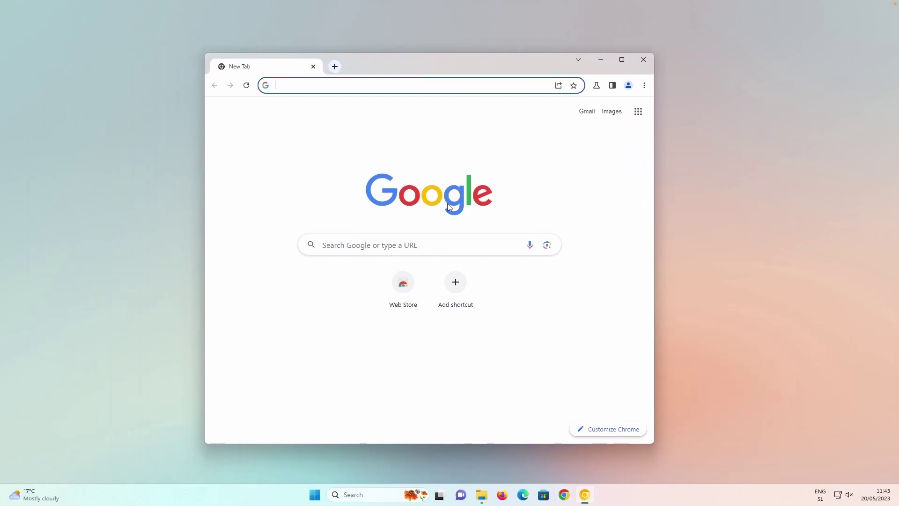
Search Google for "mica for everyone" and open the MicaForEveryone repository on GitHub.
{"action": "left_click", "coordinate": [439, 243]}
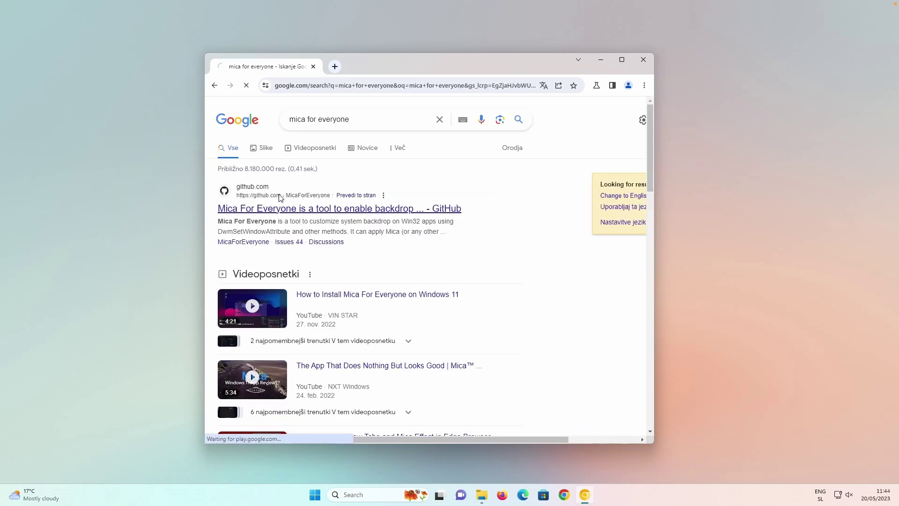
{"action": "left_click", "coordinate": [281, 196]}
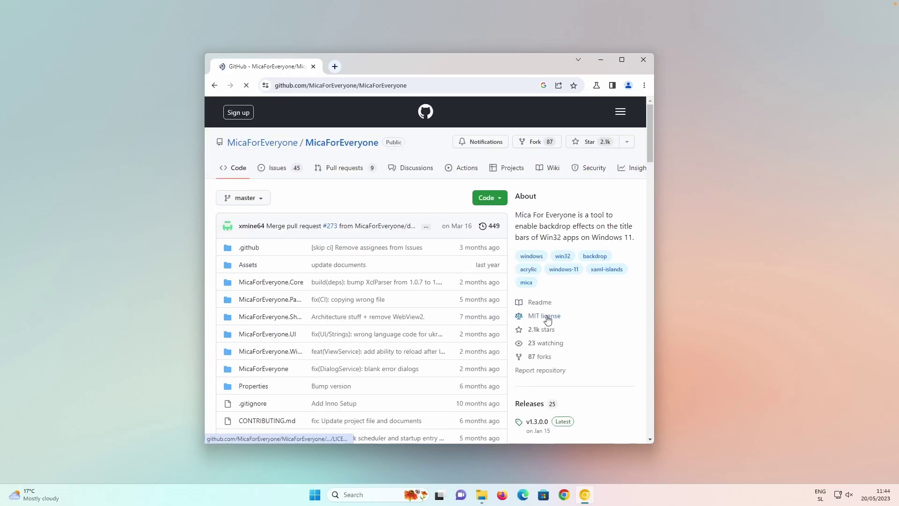
{"action": "left_click_drag", "start_coordinate": [649, 149], "coordinate": [650, 170]}
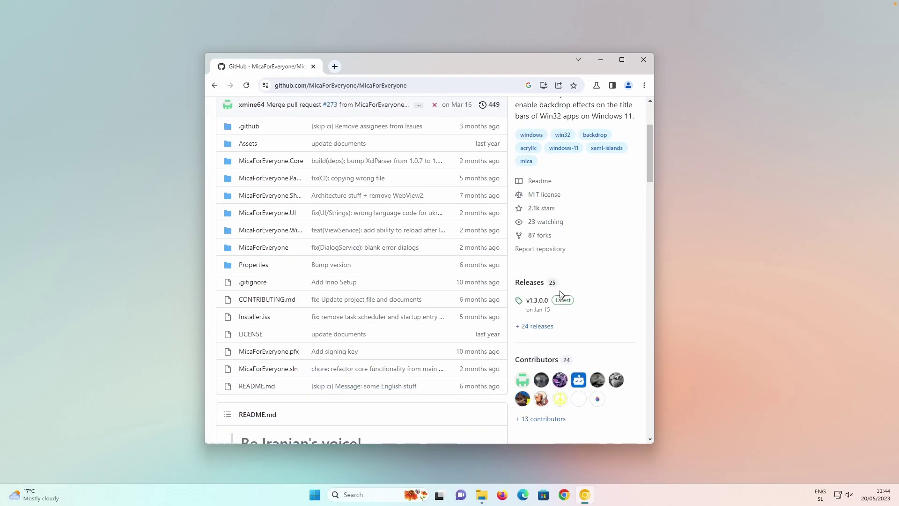
Download MicaForEveryone-x64-Release-Installer.exe from the assets of the repository's v1.3.0.0 release.
{"action": "left_click", "coordinate": [532, 282]}
{"action": "scroll", "coordinate": [483, 272], "scroll_direction": "down", "scroll_amount": 5}
{"action": "scroll", "coordinate": [483, 271], "scroll_direction": "down", "scroll_amount": 10}
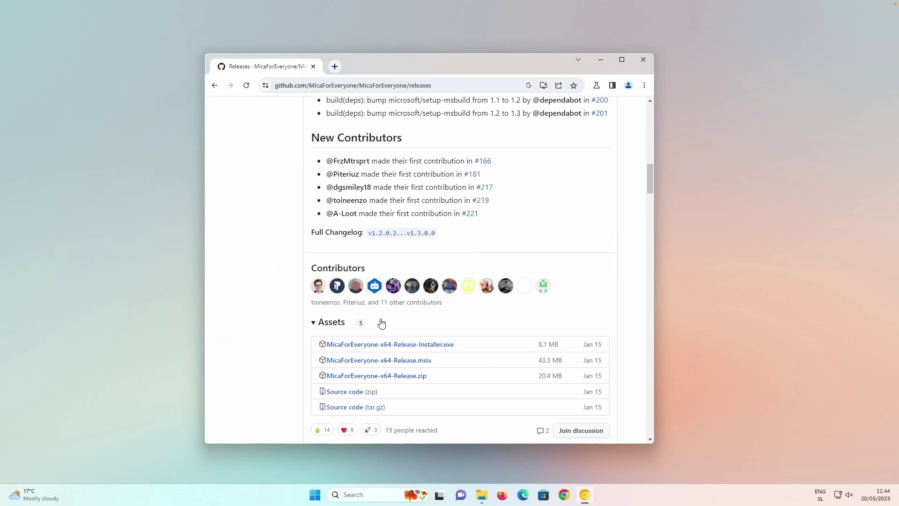
{"action": "left_click", "coordinate": [436, 346]}
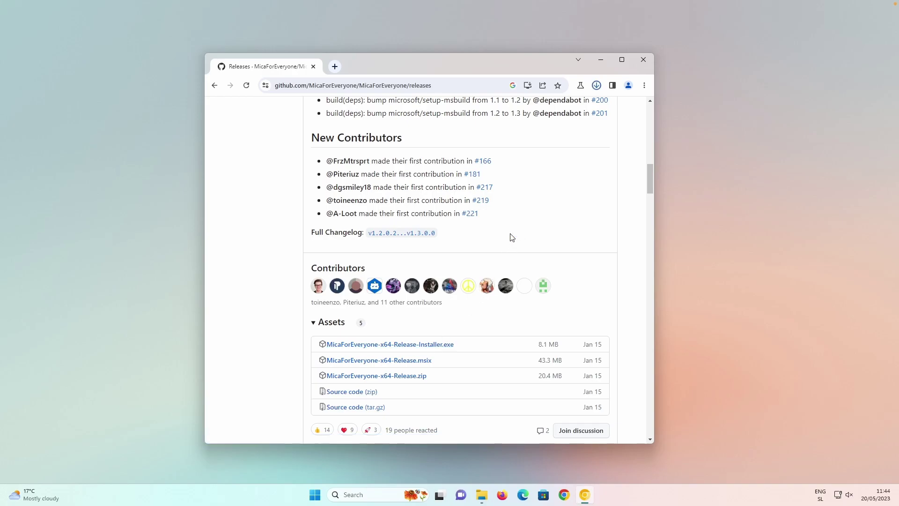
Launch the downloaded MicaForEveryone installer and allow it to run despite the SmartScreen block.
{"action": "left_click", "coordinate": [597, 88]}
{"action": "left_click", "coordinate": [597, 89]}
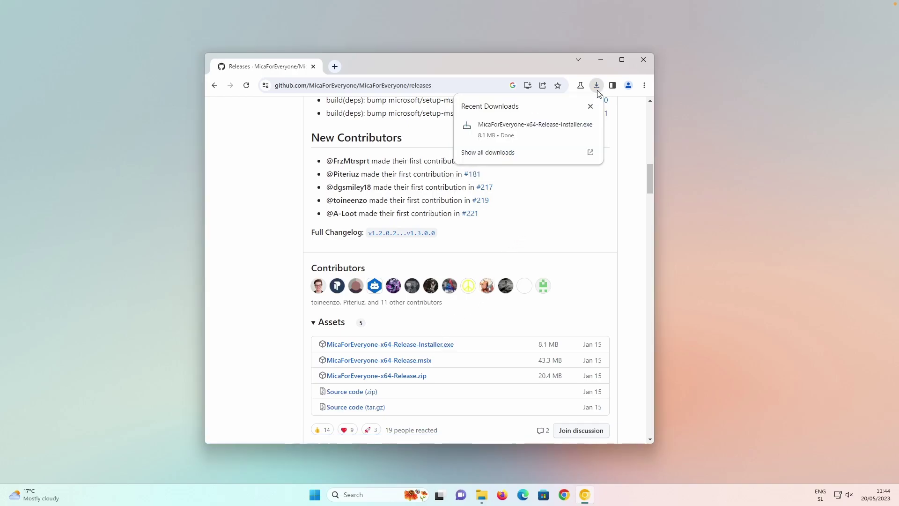
{"action": "left_click", "coordinate": [541, 126]}
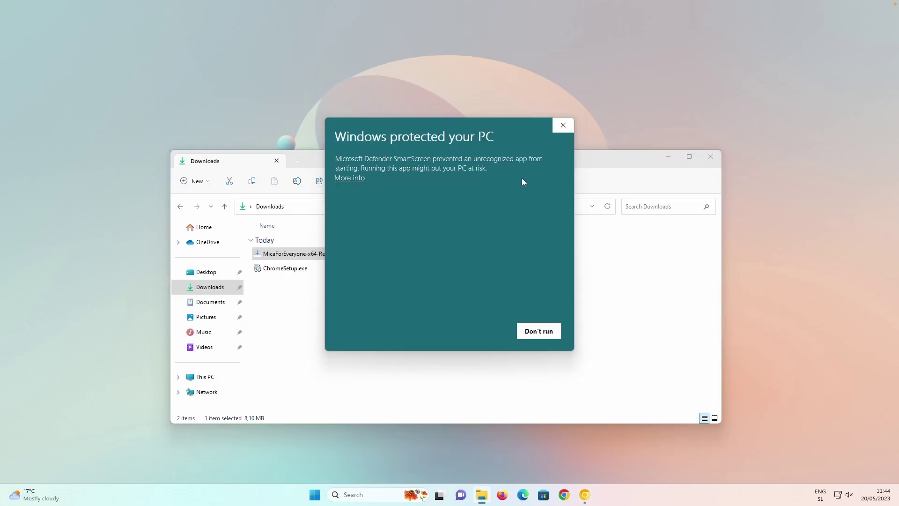
{"action": "left_click", "coordinate": [355, 178]}
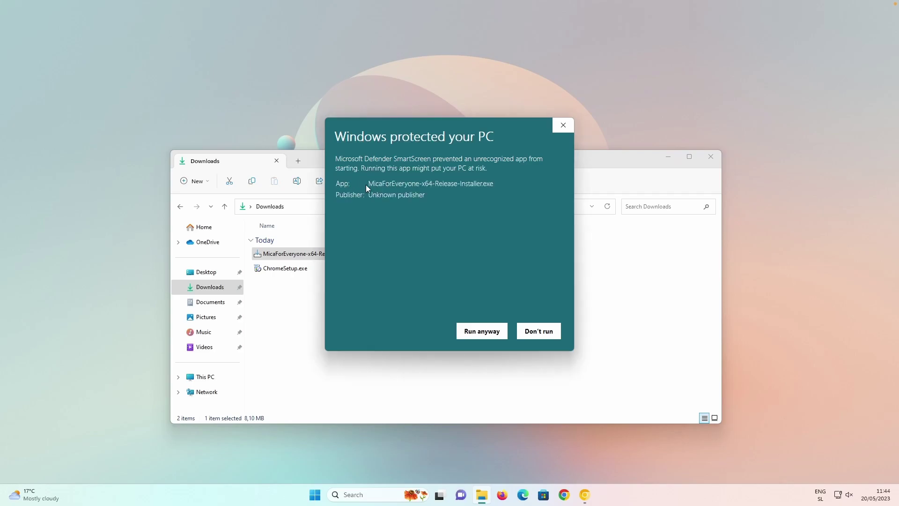
{"action": "left_click", "coordinate": [482, 331]}
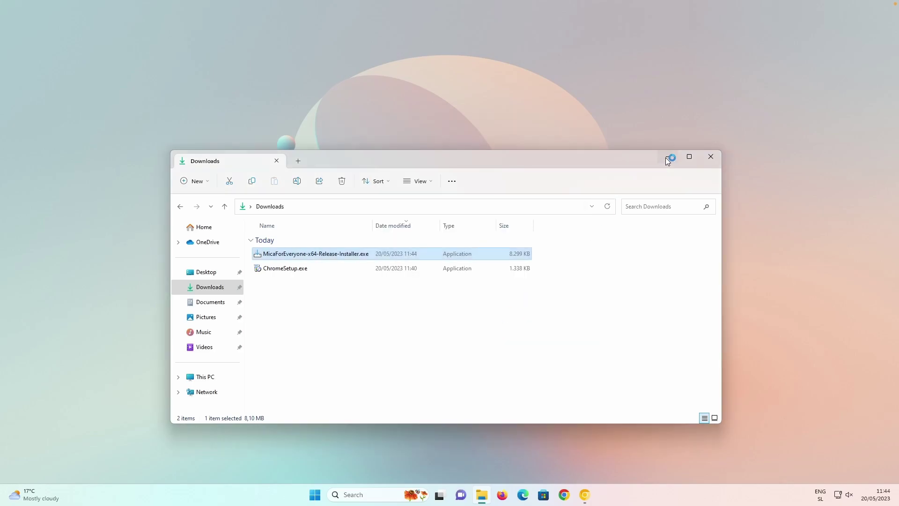
Minimize the Downloads window and install Mica For Everyone 1.3.0.0 into C:\Program Files (x86)\Mica For Everyone, launching it when setup finishes.
{"action": "left_click", "coordinate": [668, 156]}
{"action": "left_click", "coordinate": [462, 236]}
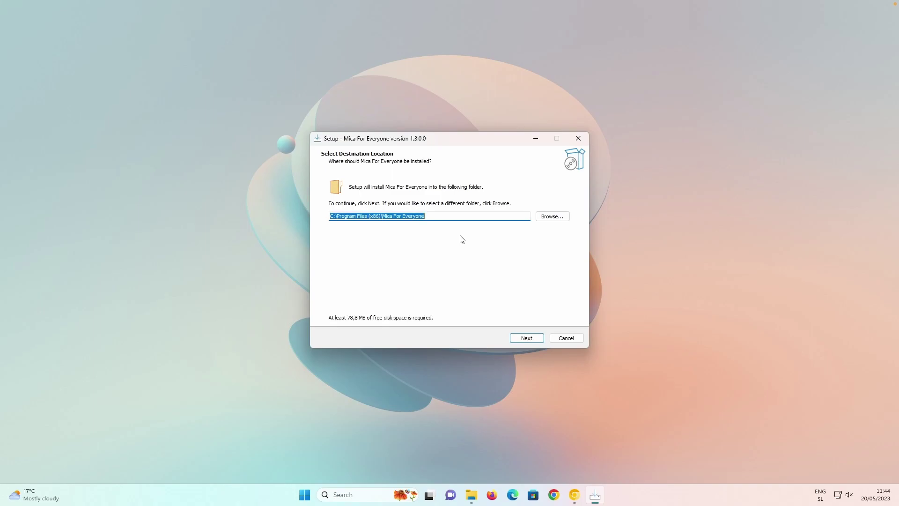
{"action": "left_click", "coordinate": [523, 339]}
{"action": "left_click", "coordinate": [524, 338]}
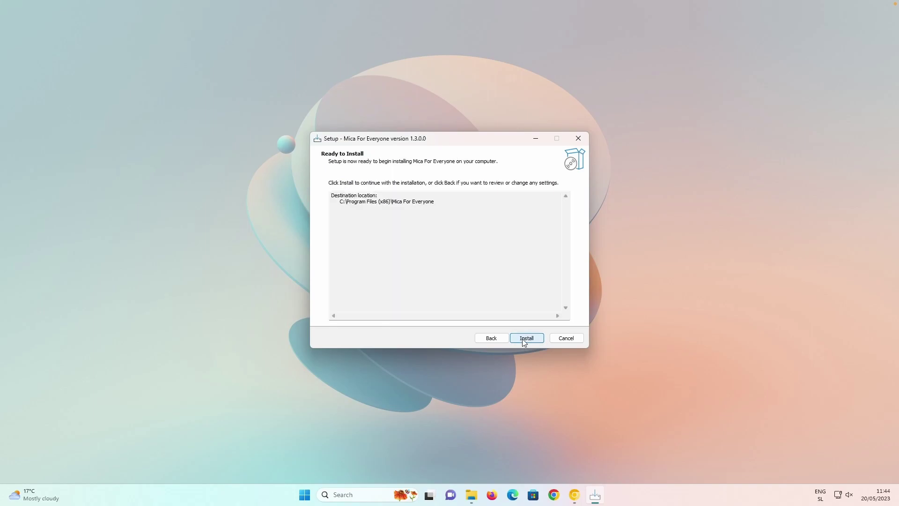
{"action": "left_click", "coordinate": [524, 340]}
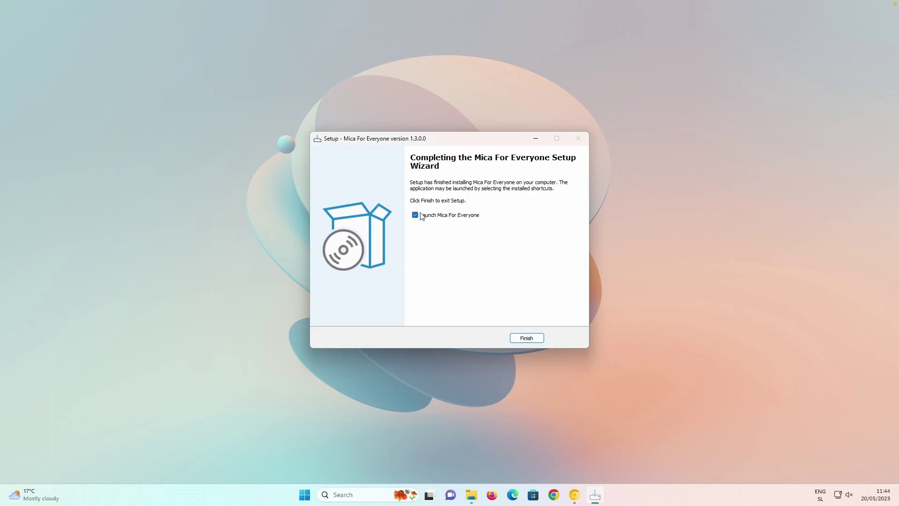
{"action": "left_click", "coordinate": [524, 337]}
Move the Mica For Everyone icon out of the hidden tray icons onto the taskbar and open its settings.
{"action": "left_click", "coordinate": [807, 494]}
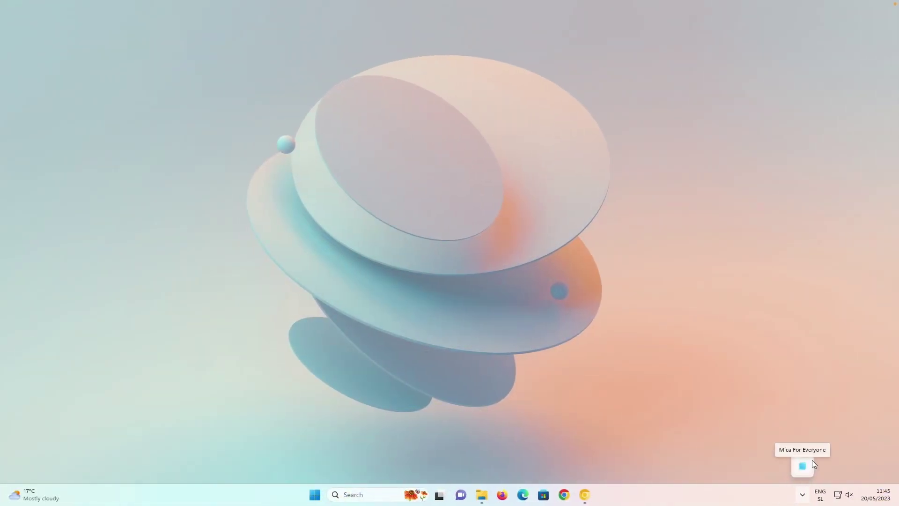
{"action": "left_click_drag", "start_coordinate": [810, 463], "coordinate": [808, 496]}
{"action": "right_click", "coordinate": [805, 496]}
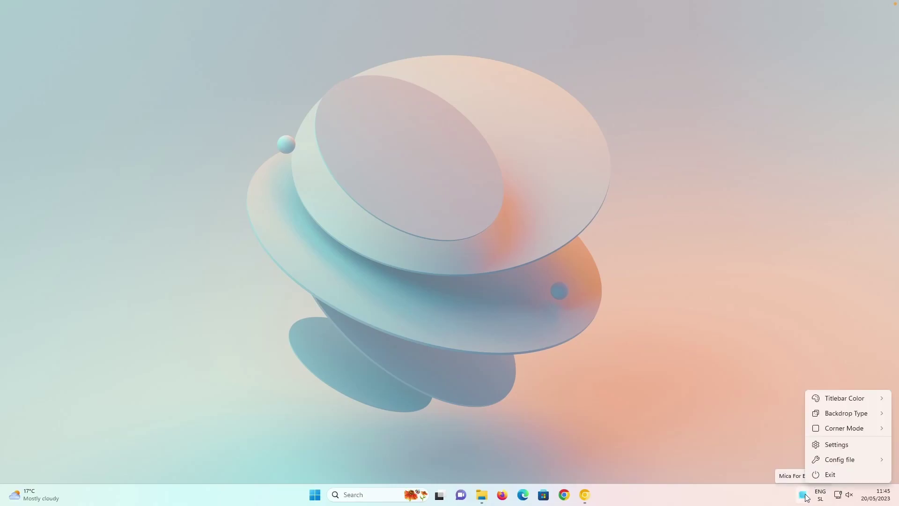
{"action": "left_click", "coordinate": [835, 444]}
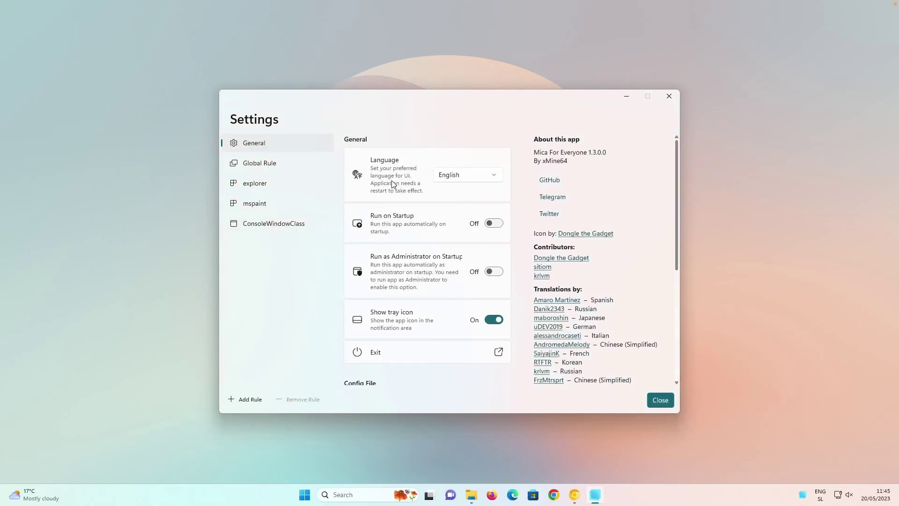
Turn on Run on Startup and Run as Administrator on Startup, and exit Mica For Everyone.
{"action": "left_click", "coordinate": [492, 224]}
{"action": "left_click", "coordinate": [494, 272]}
{"action": "left_click", "coordinate": [433, 351]}
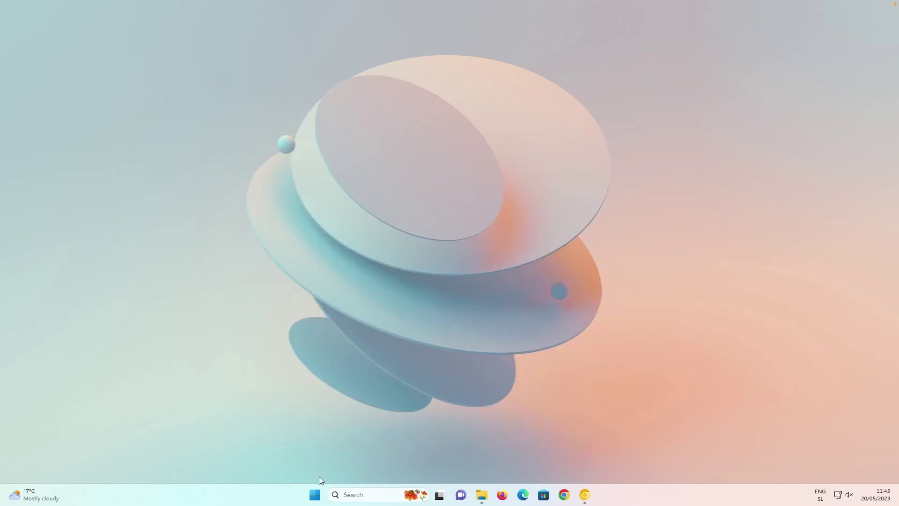
Relaunch Mica For Everyone from the recent apps in Windows search and reopen its settings.
{"action": "left_click", "coordinate": [314, 494]}
{"action": "left_click", "coordinate": [413, 162]}
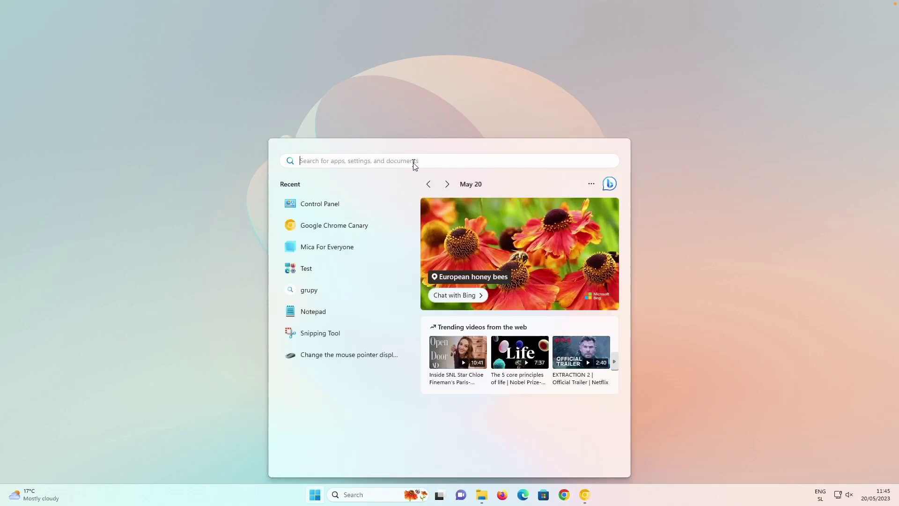
{"action": "left_click", "coordinate": [363, 250]}
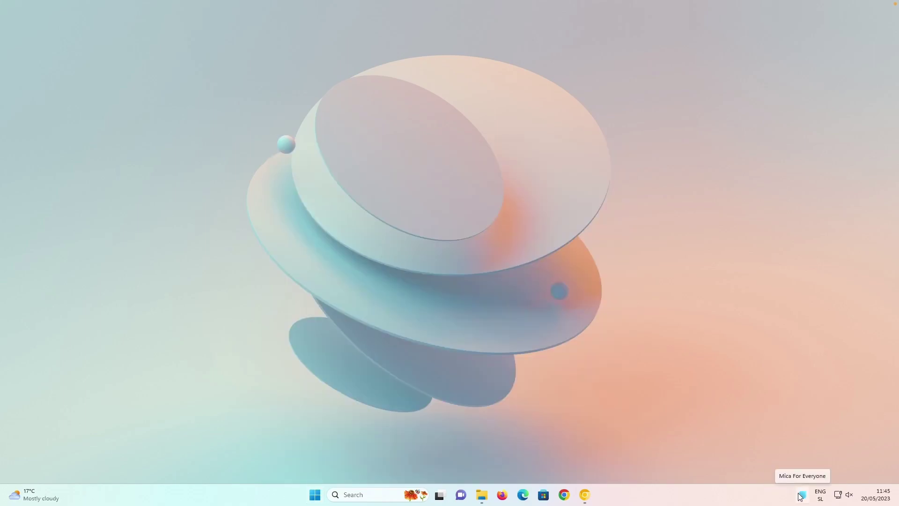
{"action": "left_click", "coordinate": [801, 495]}
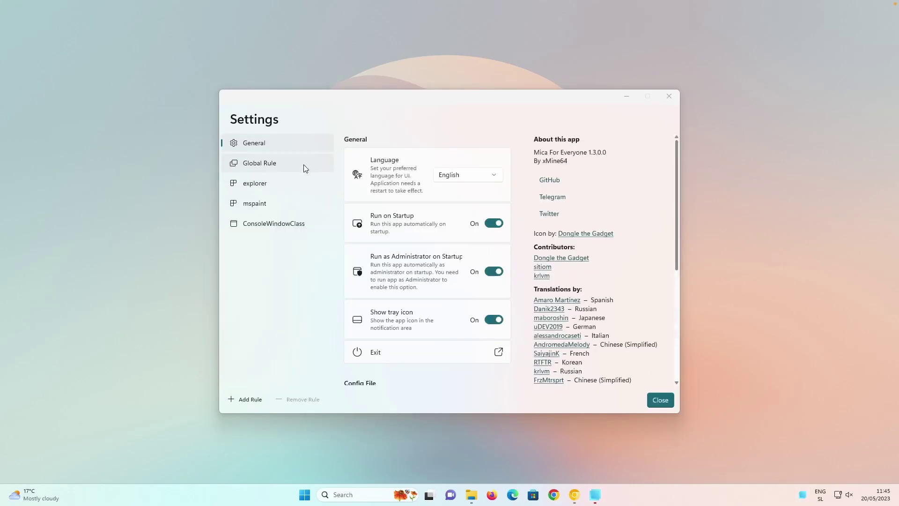
Set the Global Rule's backdrop type to Acrylic and move the Chrome Canary window around to check its title bar.
{"action": "left_click", "coordinate": [303, 164]}
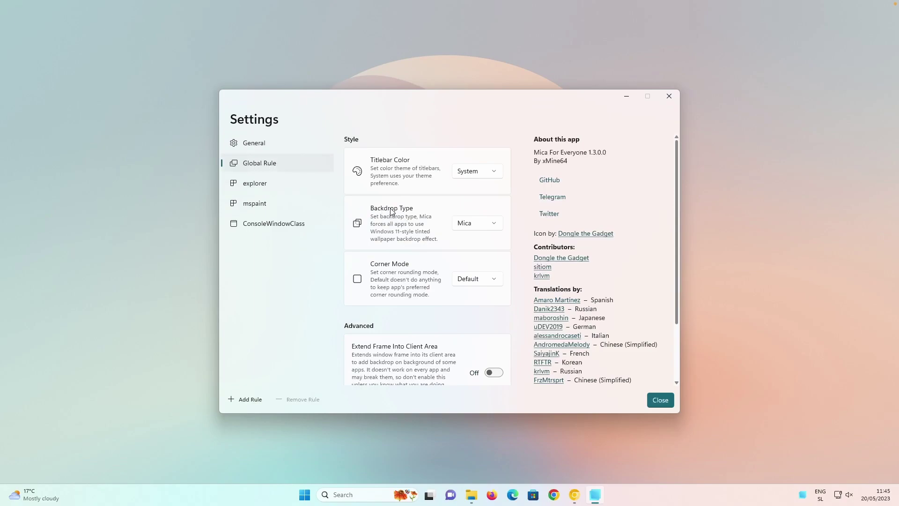
{"action": "left_click", "coordinate": [482, 224]}
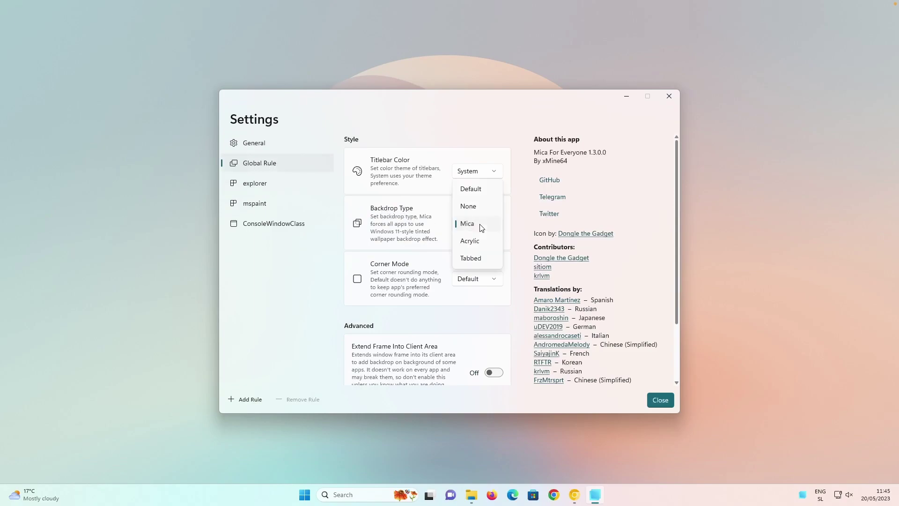
{"action": "left_click", "coordinate": [484, 248]}
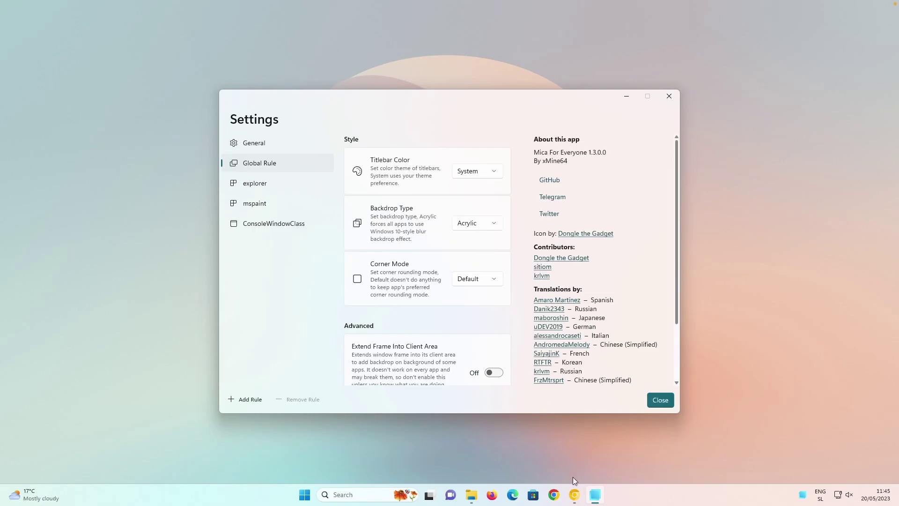
{"action": "left_click", "coordinate": [575, 494]}
{"action": "left_click_drag", "start_coordinate": [487, 71], "coordinate": [522, 67]}
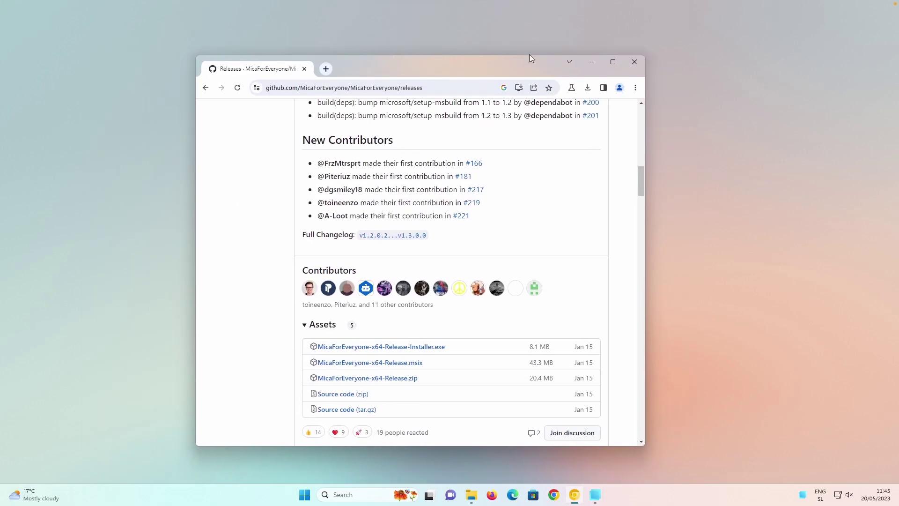
{"action": "mouse_move", "coordinate": [403, 65]}
{"action": "left_mouse_down"}
{"action": "mouse_move", "coordinate": [398, 72]}
{"action": "mouse_move", "coordinate": [391, 62]}
{"action": "left_mouse_up"}
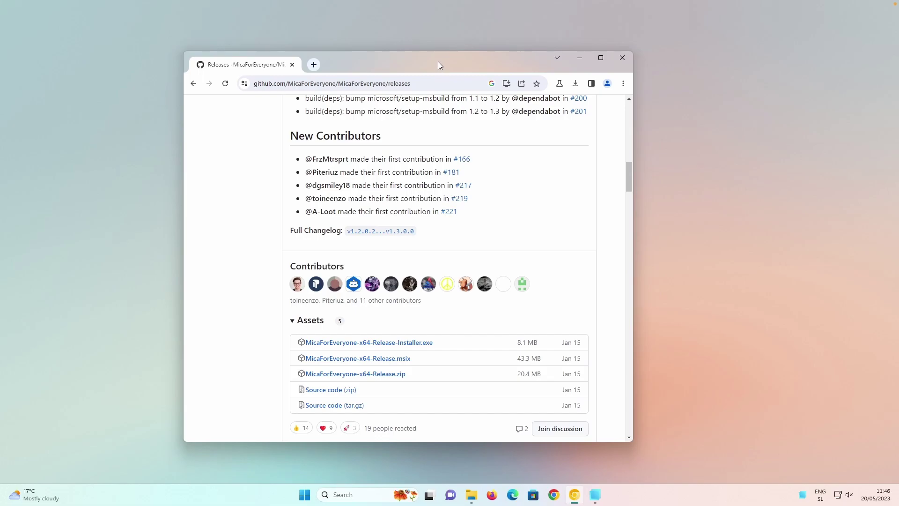
Set the Global Rule's backdrop type to Mica and move the Chrome Canary window around to compare its title bar.
{"action": "left_click", "coordinate": [594, 495]}
{"action": "left_click", "coordinate": [489, 224]}
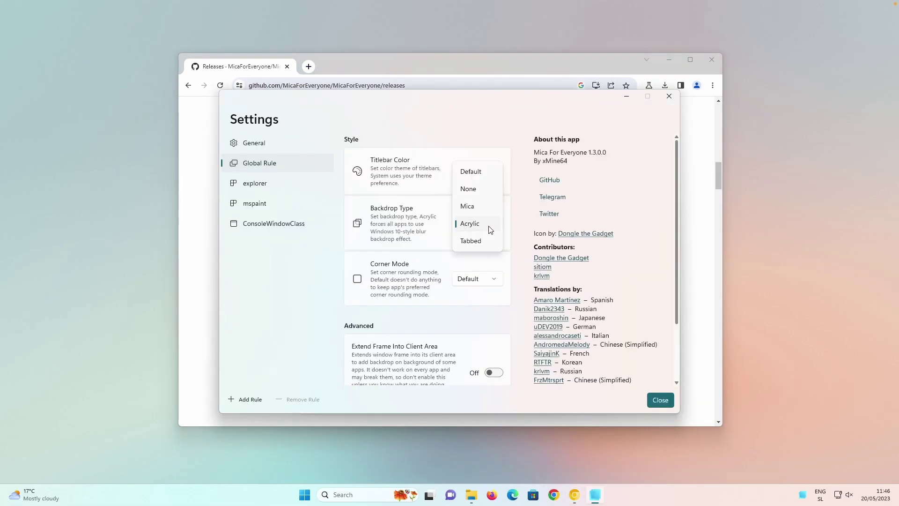
{"action": "left_click", "coordinate": [487, 211]}
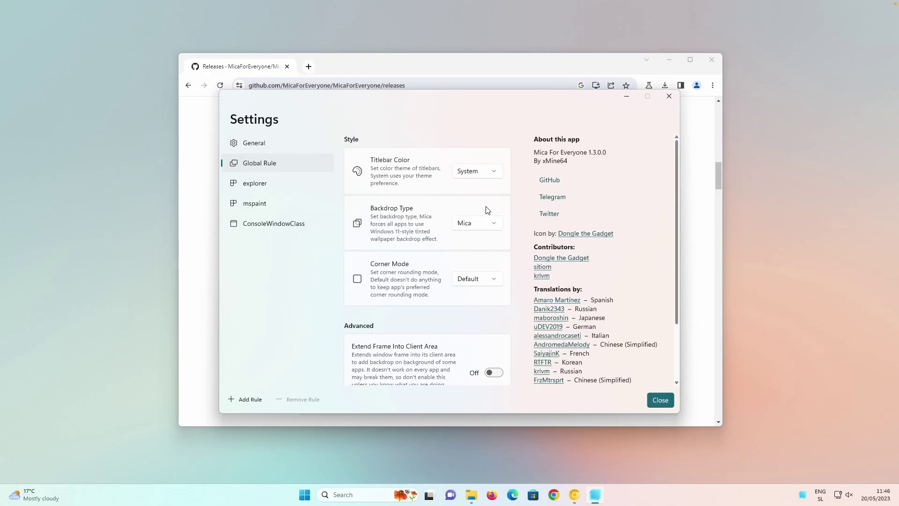
{"action": "left_click", "coordinate": [459, 68]}
{"action": "left_click_drag", "start_coordinate": [498, 66], "coordinate": [427, 87]}
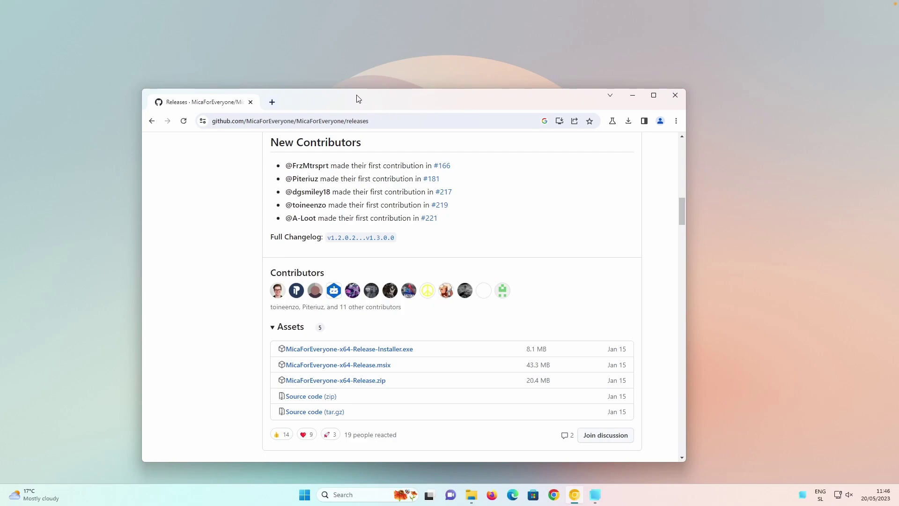
{"action": "left_click_drag", "start_coordinate": [408, 96], "coordinate": [423, 89]}
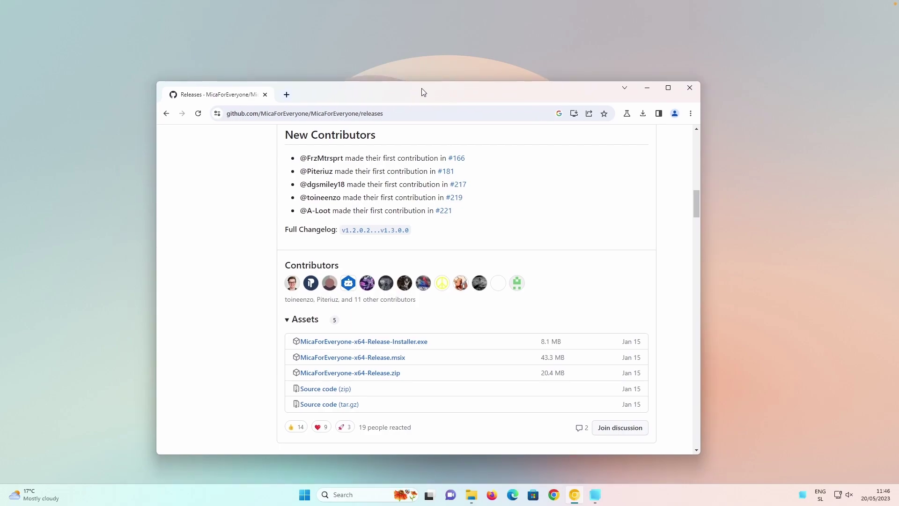
Switch the Global Rule's backdrop type back to Acrylic and move the Chrome Canary window to check the effect.
{"action": "left_click", "coordinate": [595, 495]}
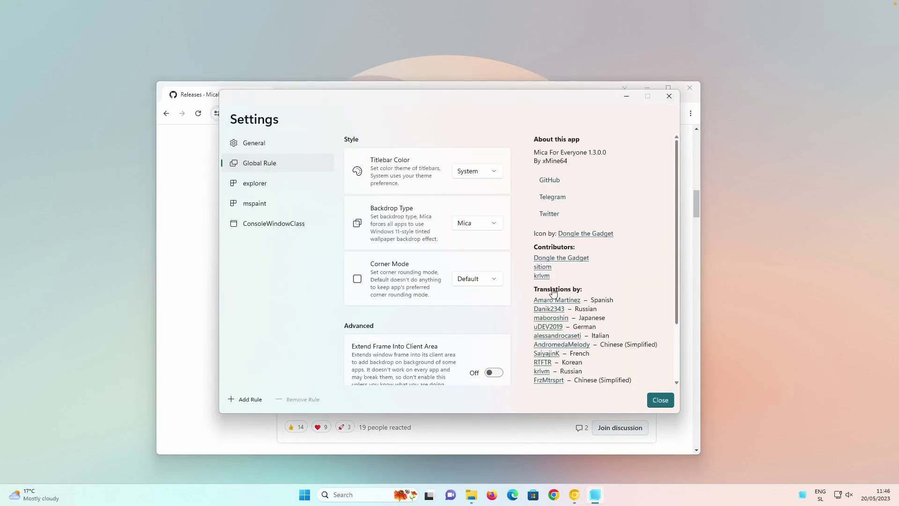
{"action": "left_click", "coordinate": [480, 225]}
{"action": "left_click", "coordinate": [482, 242]}
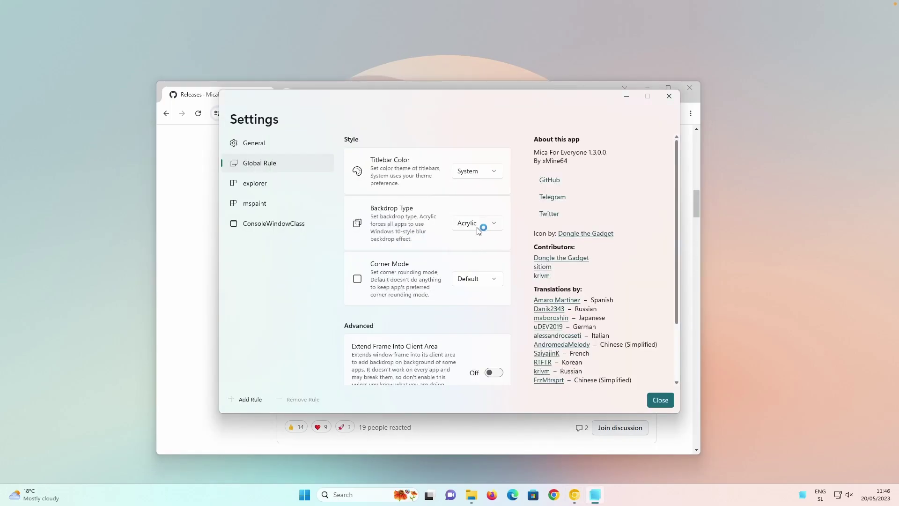
{"action": "left_click_drag", "start_coordinate": [519, 94], "coordinate": [518, 80]}
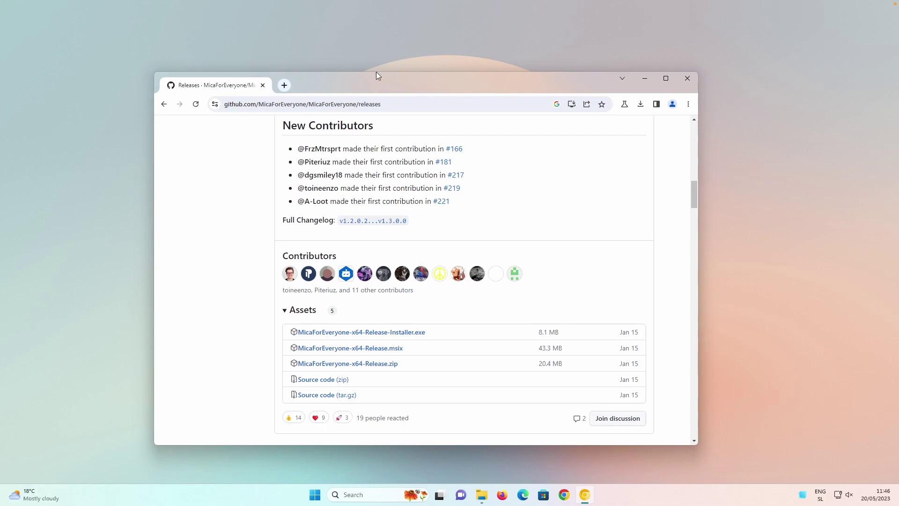